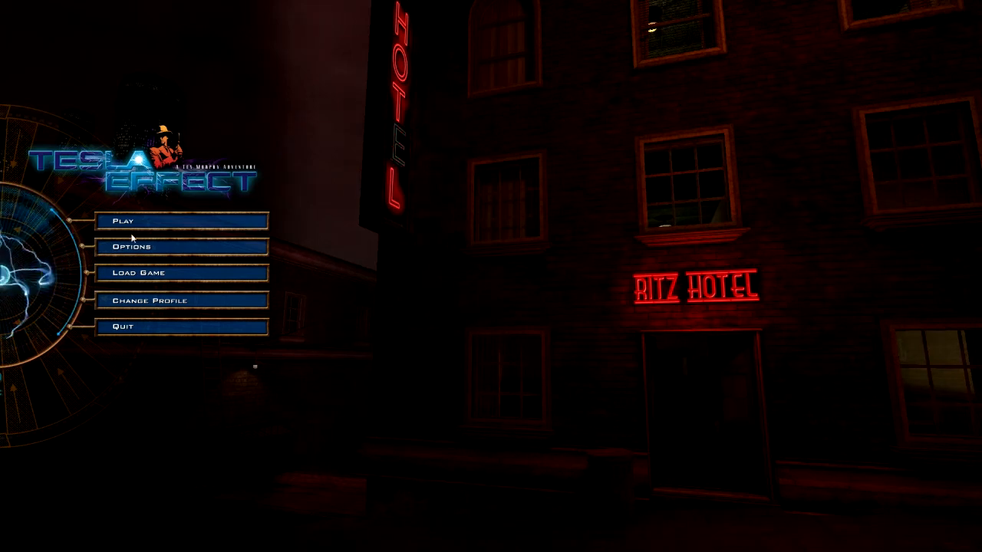
Start the game from the main menu and load into the dark yard
left_click(129, 224)
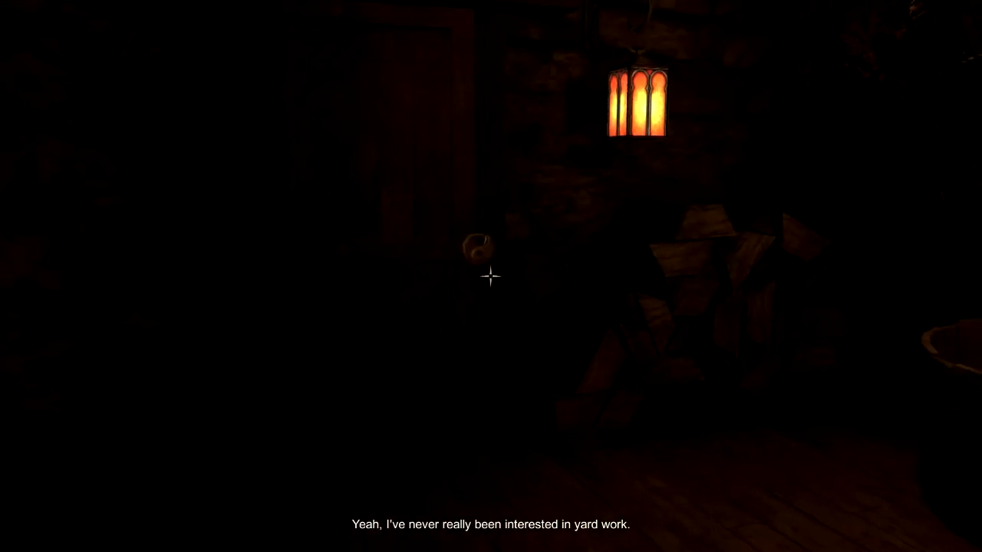
Examine the shed padlock, take the firewood, and inspect the broken ladder
left_click(491, 276)
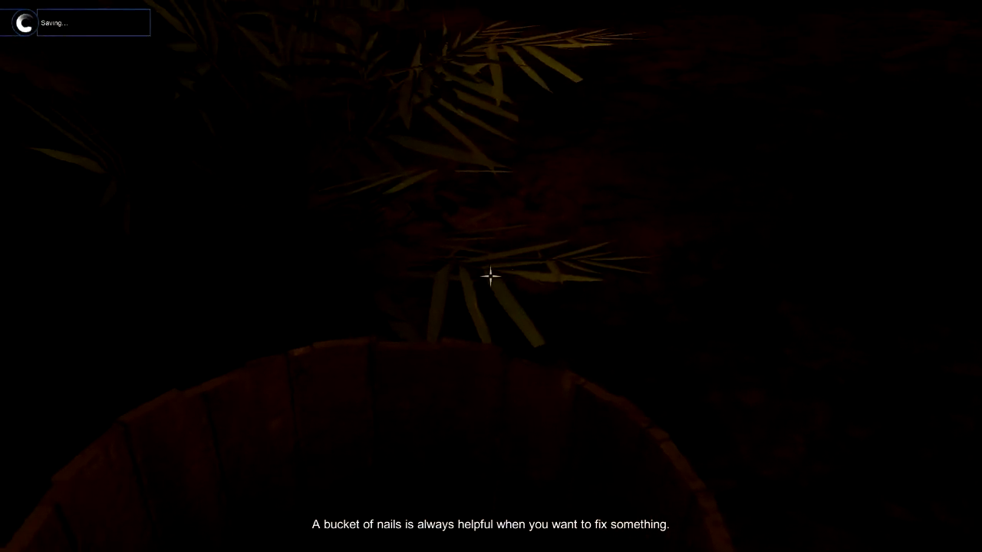
left_click(490, 276)
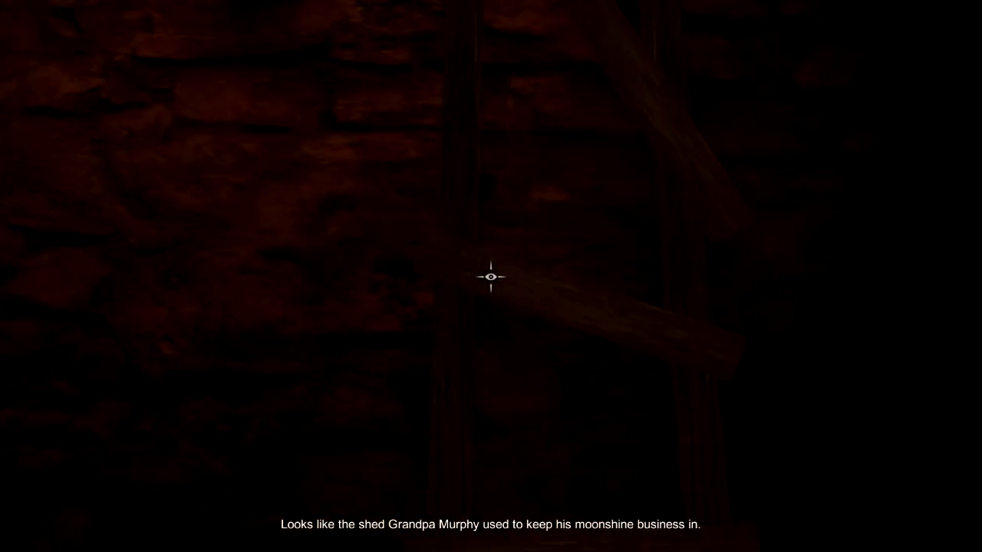
left_click(491, 277)
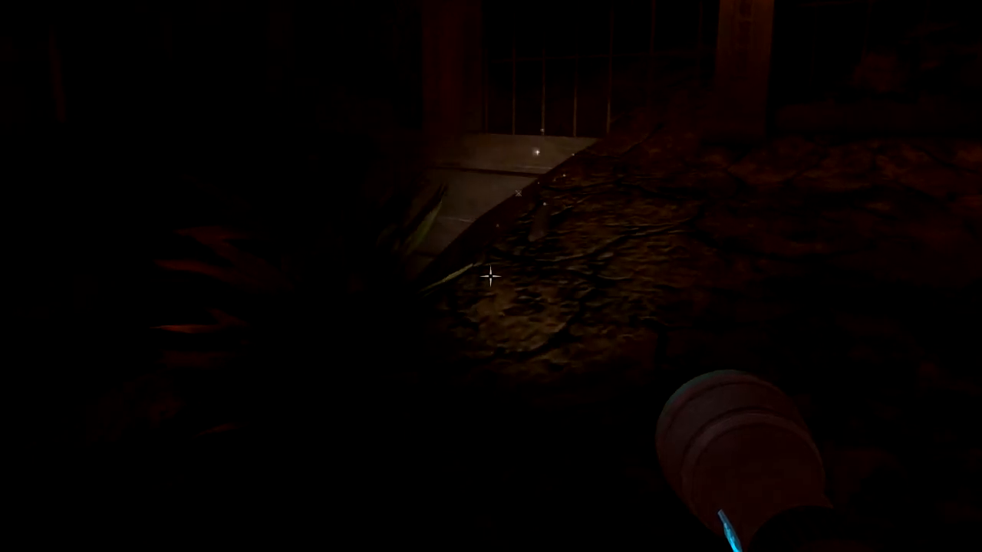
Collect three wood planks lying around the grounds, including one in the grass
key("e")
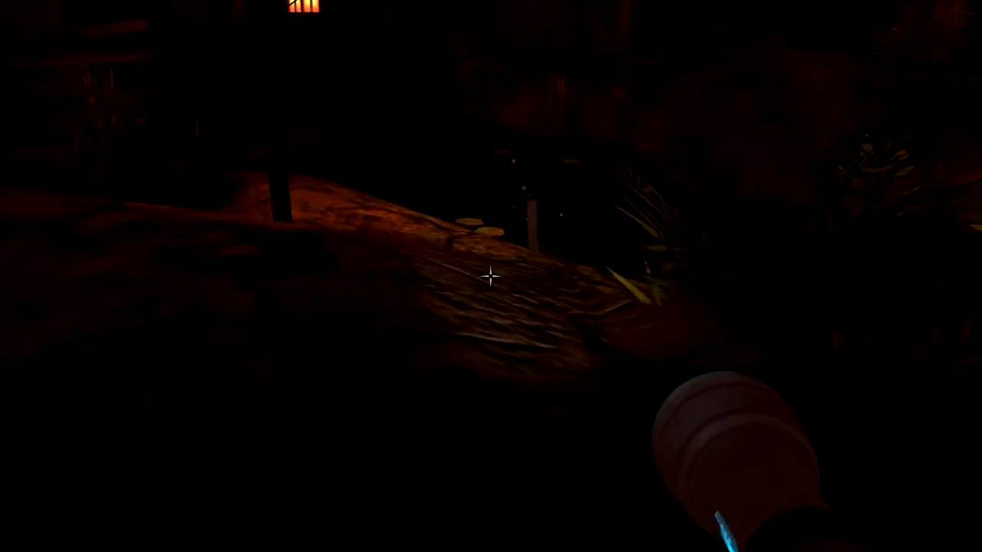
key("e")
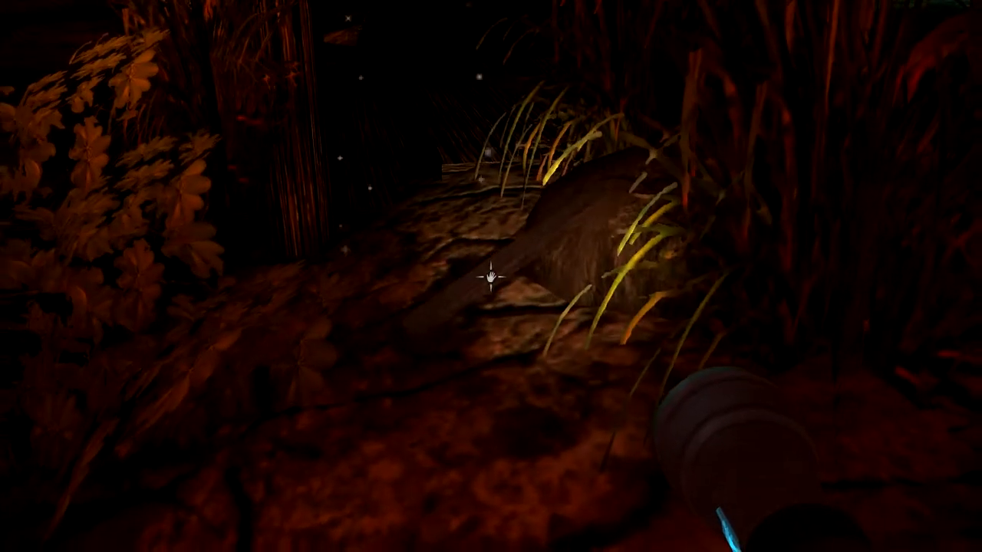
left_click(491, 276)
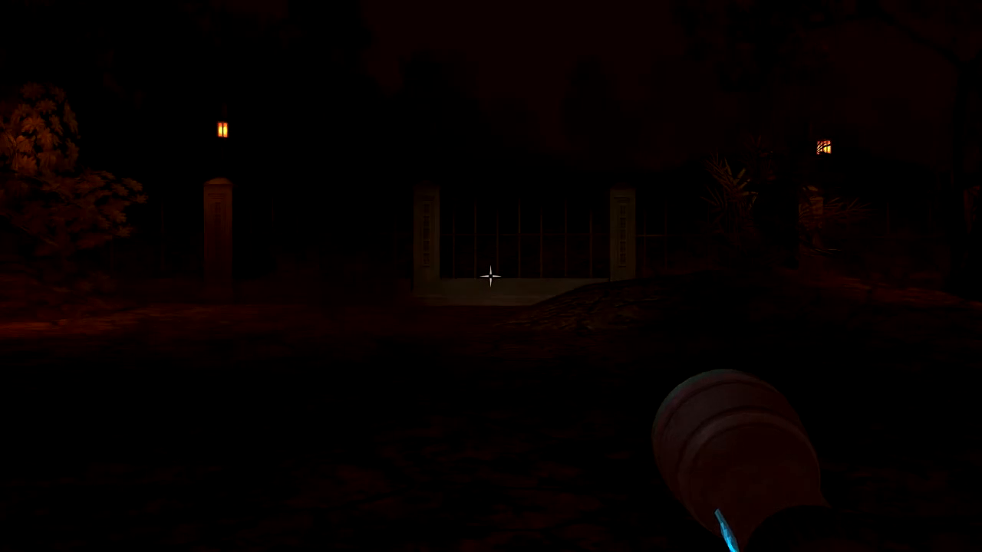
Check the inventory, then walk to the ladder and learn it needs five planks
right_click(489, 276)
left_click(491, 222)
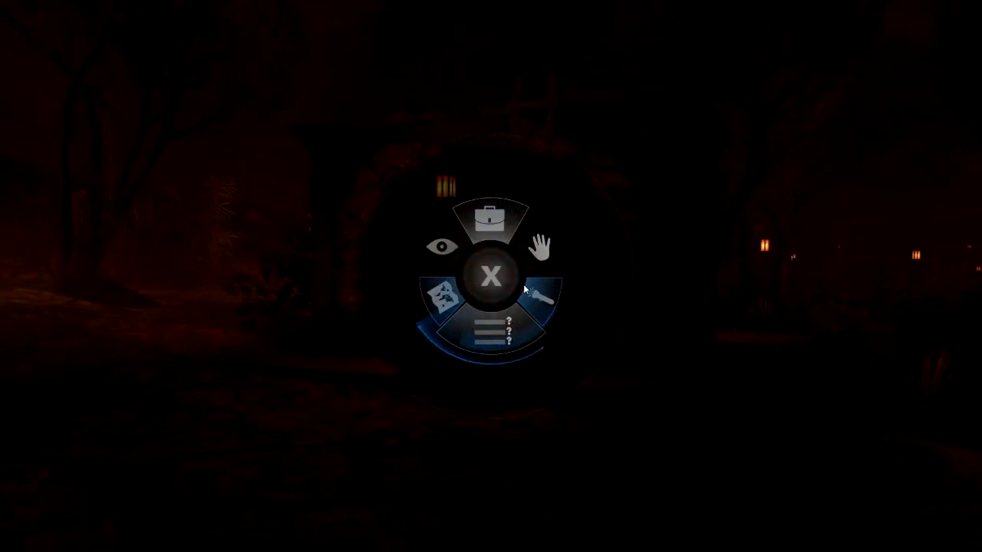
left_click(492, 276)
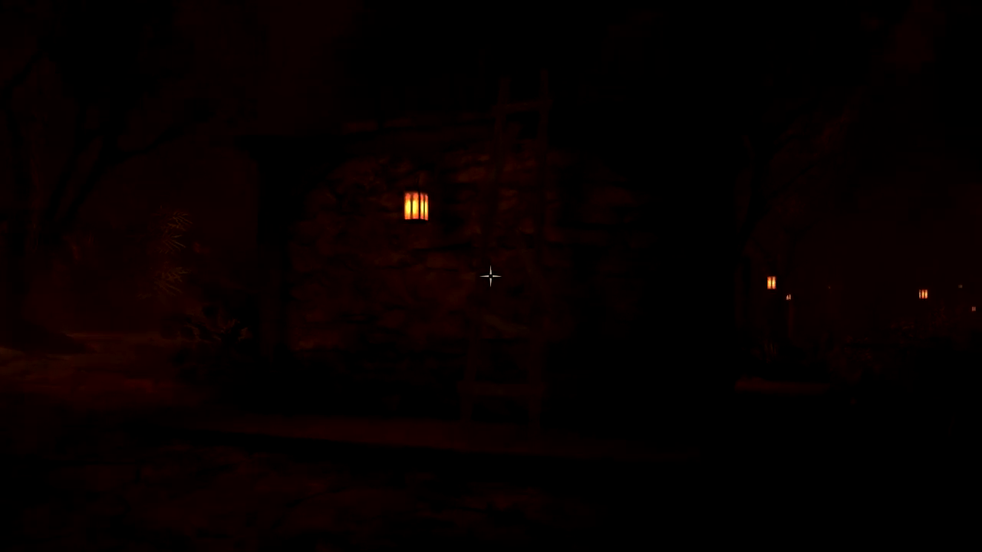
key("w")
left_click(490, 277)
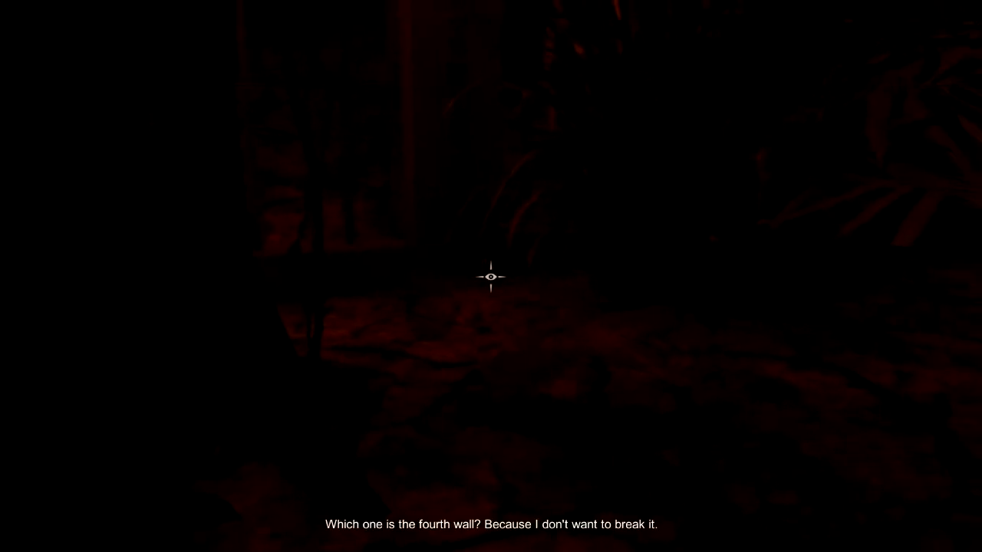
Fetch another plank from the foliage, return to the ladder and bring up the inventory beside it
key("w")
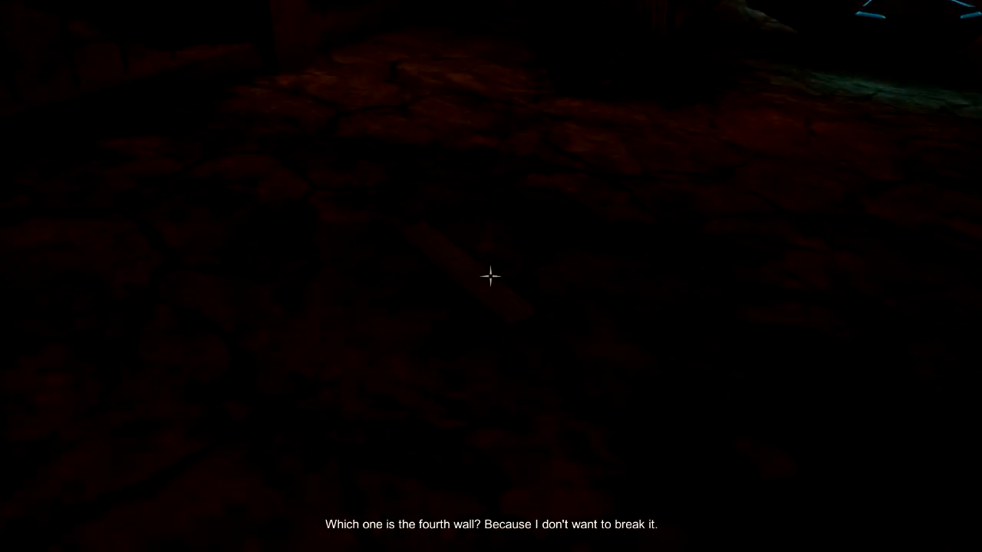
key("w")
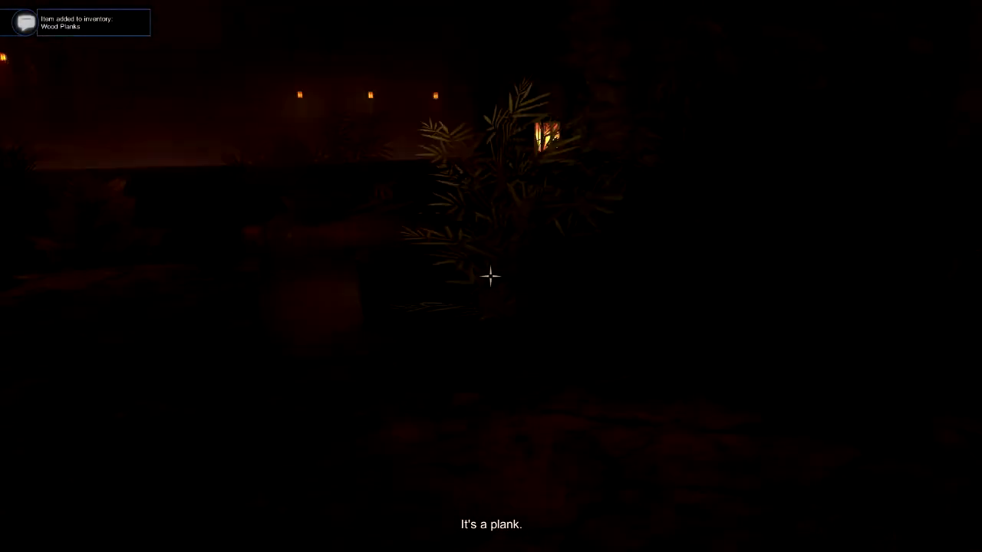
key("w")
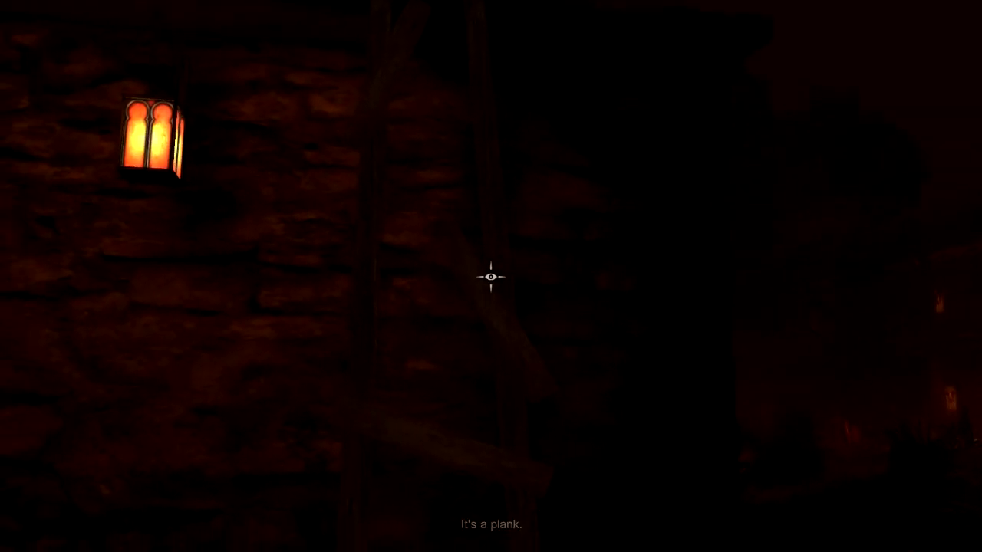
left_click(491, 276)
right_click(491, 276)
left_click(496, 221)
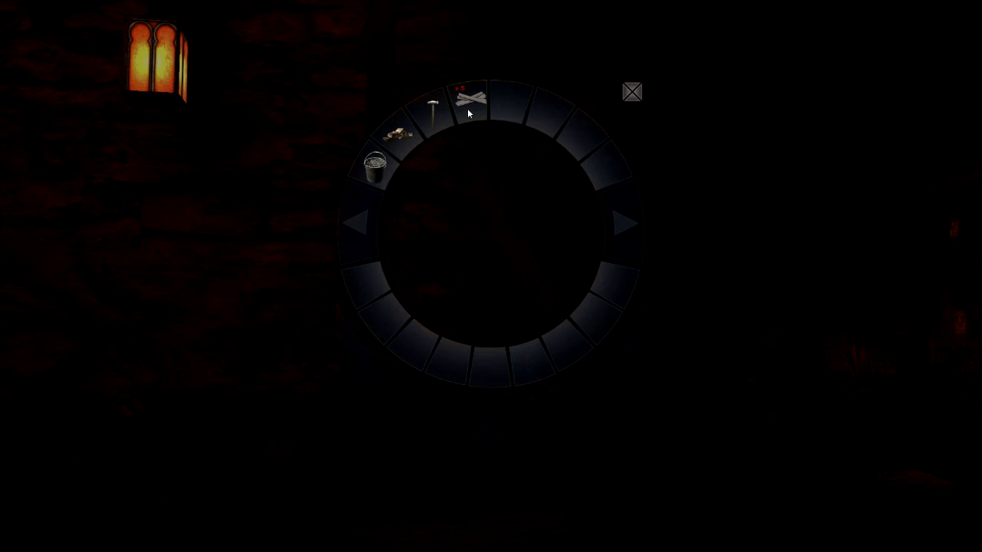
Combine the wood planks with the bucket of nails into a Ladder Repair Kit
left_click_drag(467, 108, 476, 148)
left_click_drag(385, 380, 385, 379)
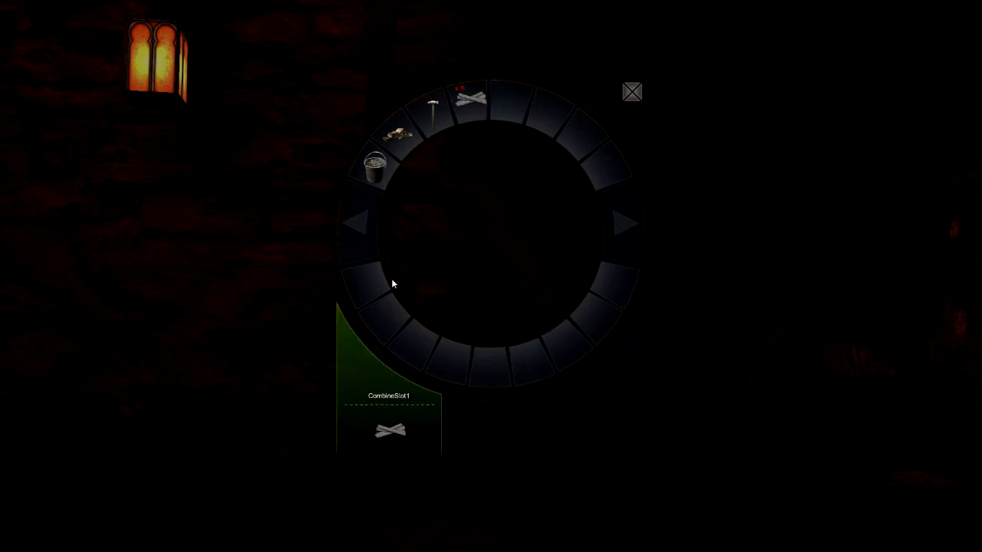
left_click_drag(427, 259, 593, 423)
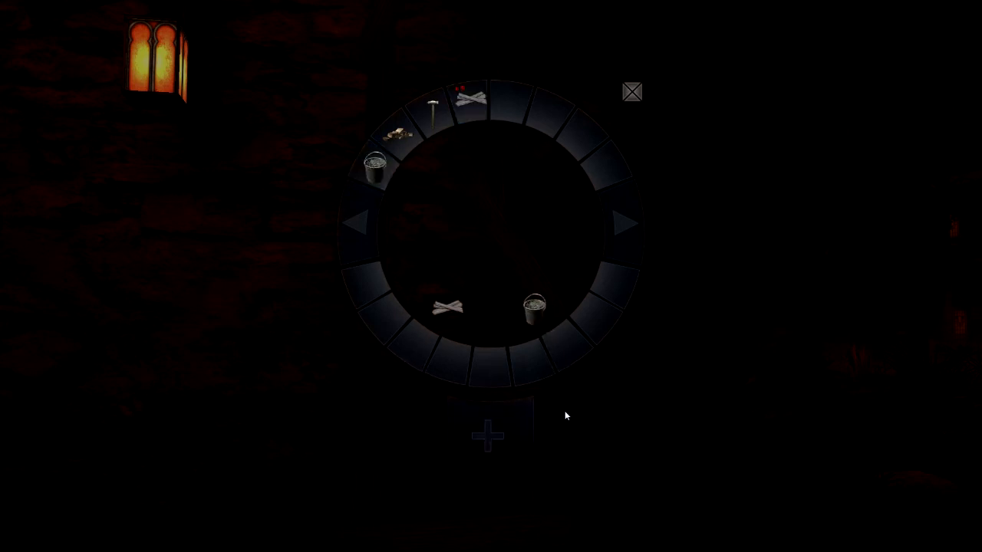
left_click(565, 414)
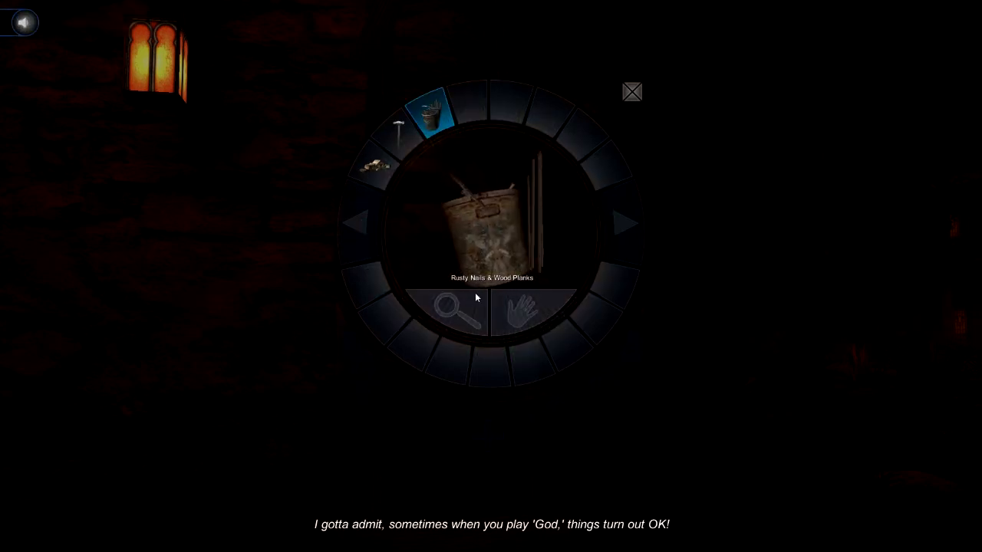
left_click_drag(439, 119, 428, 363)
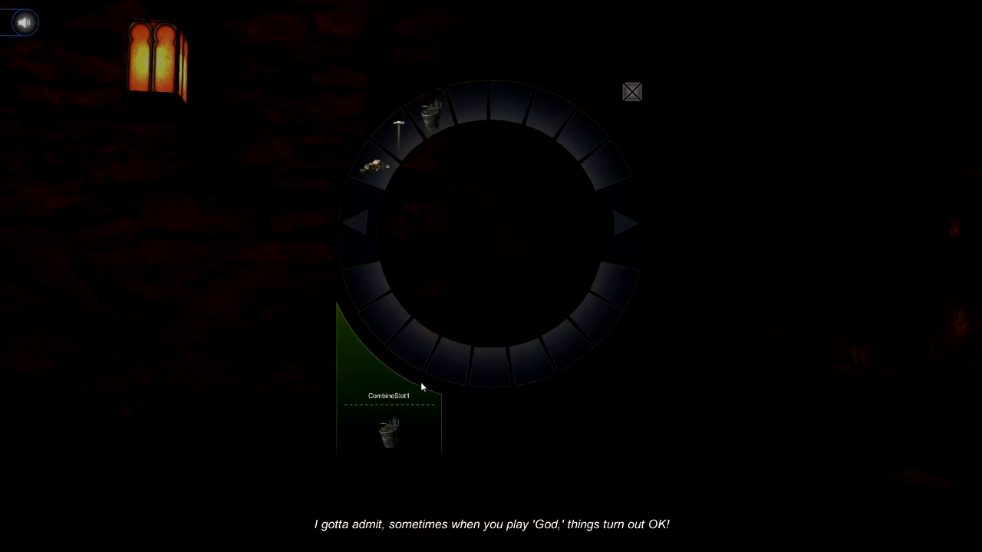
left_click(598, 419)
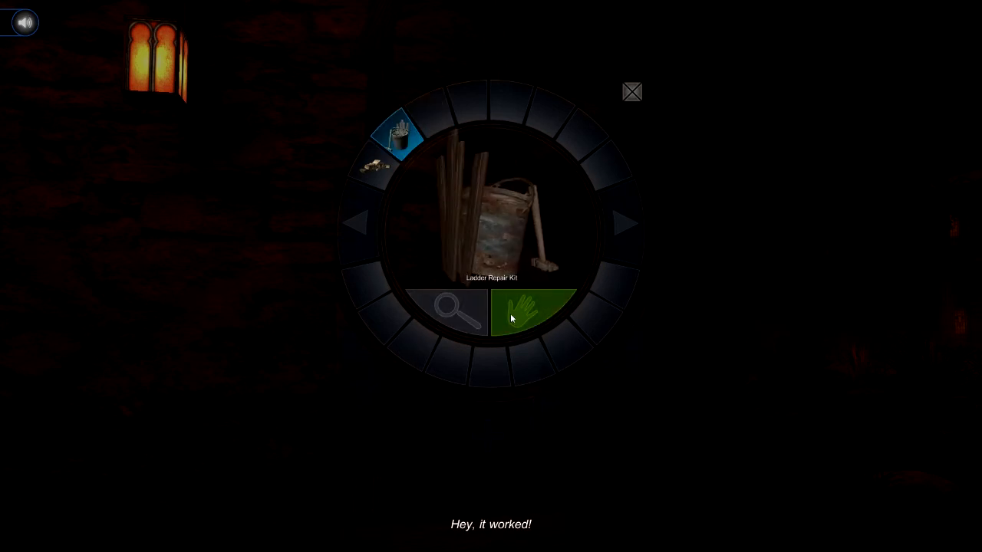
Use the Ladder Repair Kit to fix the ladder and head toward the lit mansion
left_click(510, 313)
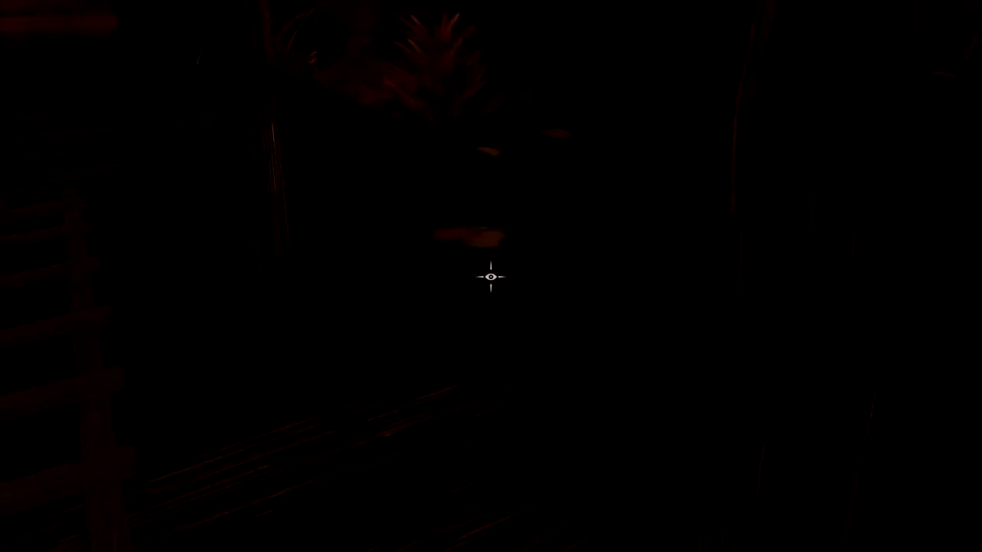
key("w")
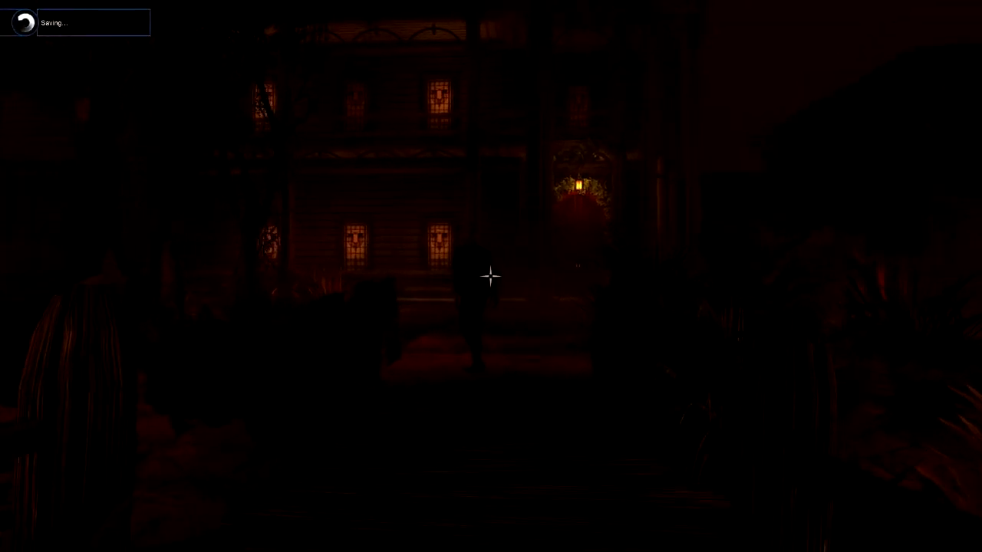
Walk past the lit building into the dark garden and take out the flashlight
key("w")
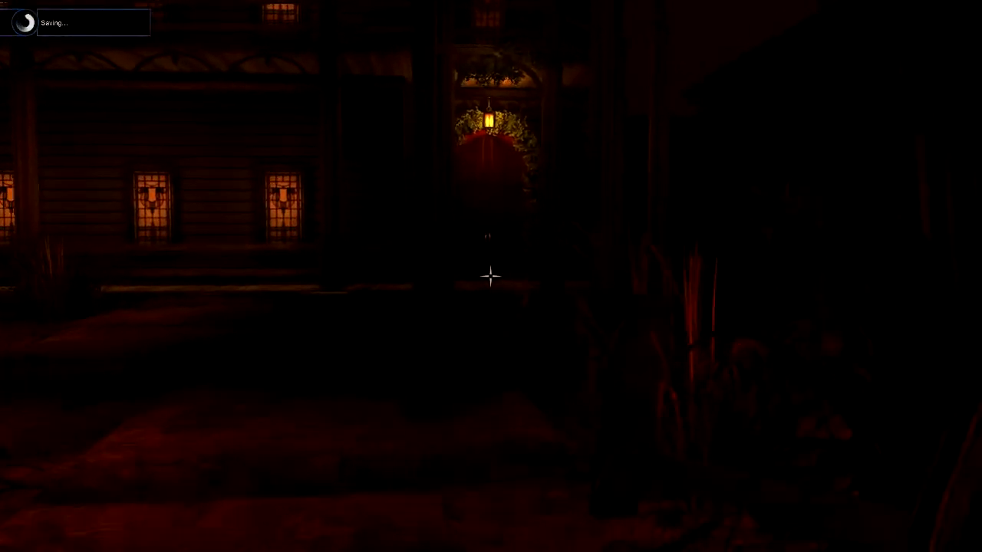
key("w")
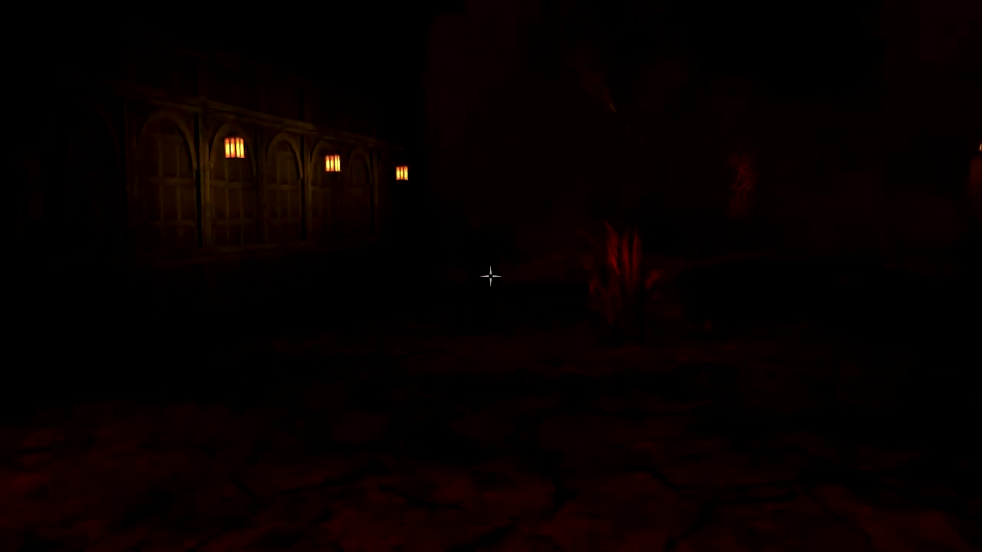
key("w")
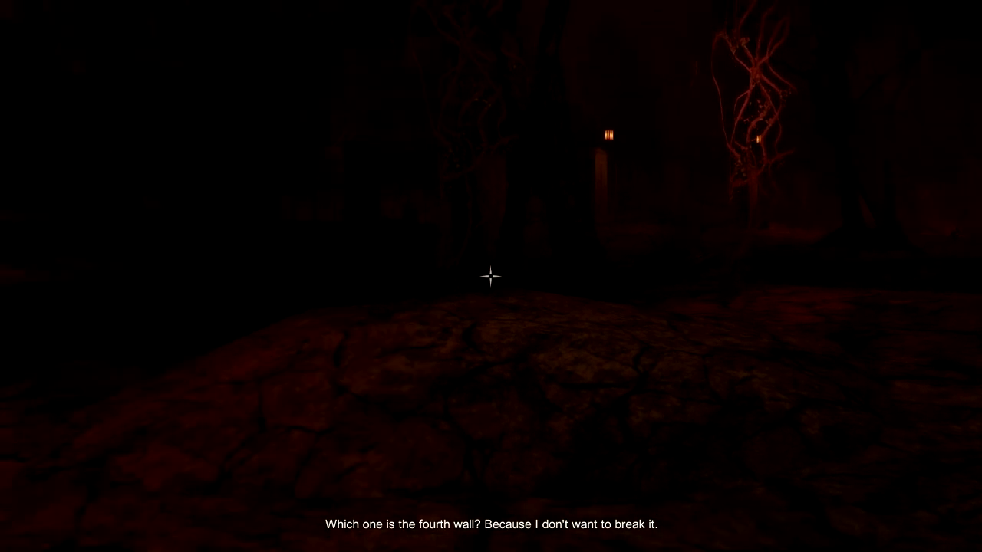
right_click(491, 276)
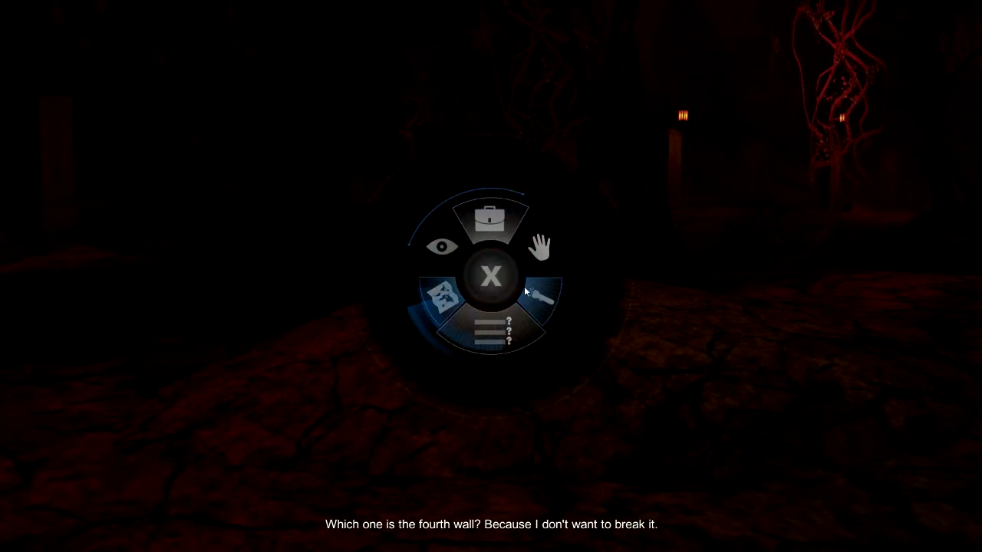
left_click(537, 295)
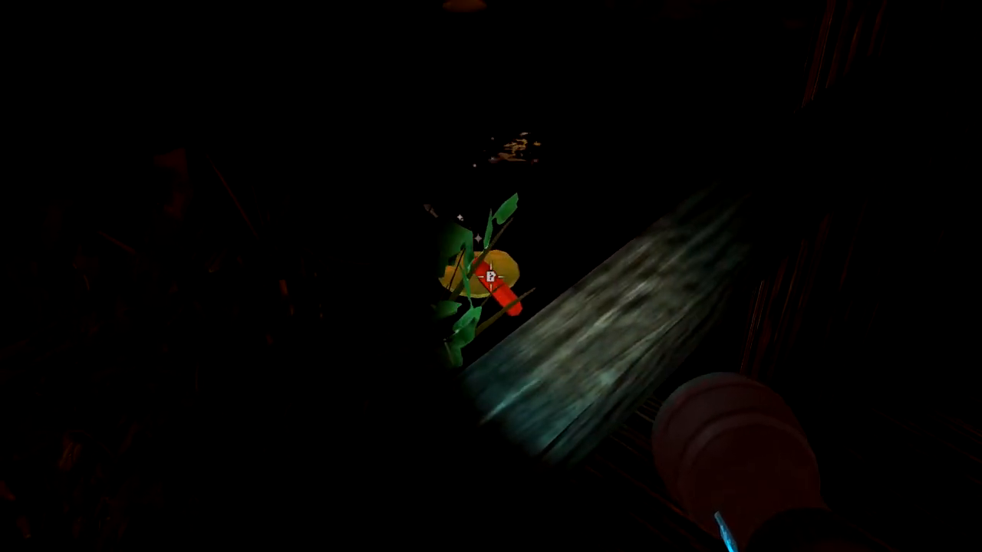
Interact with the red object in the plant, triggering the cutscene toward the front door
left_click(490, 276)
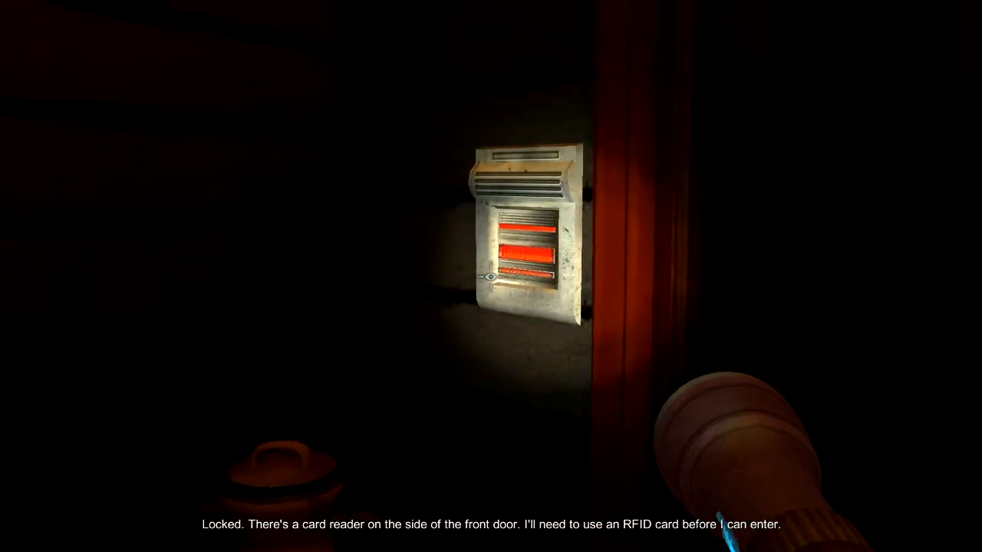
Examine the card reader beside the door and walk down the wooden walkway to the crate
left_click(491, 276)
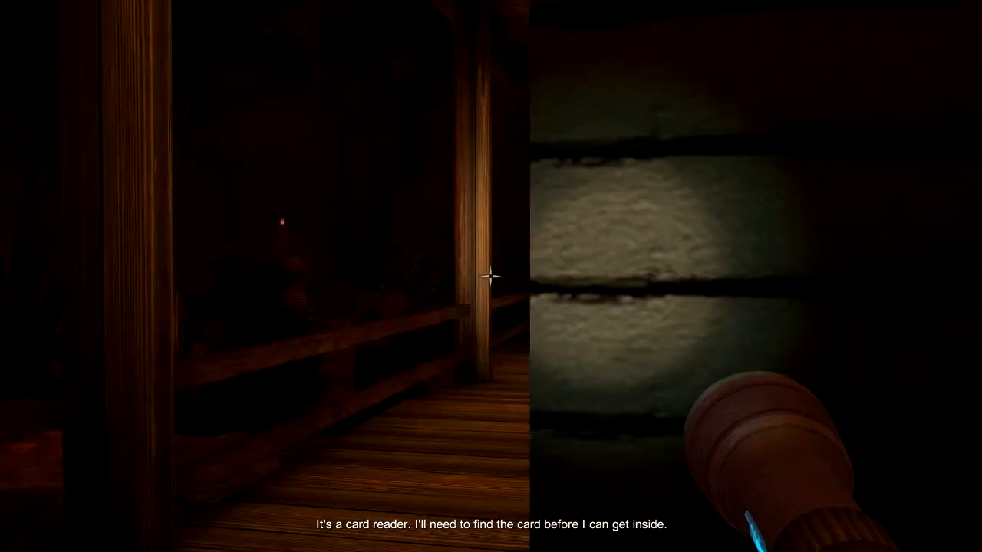
key("w")
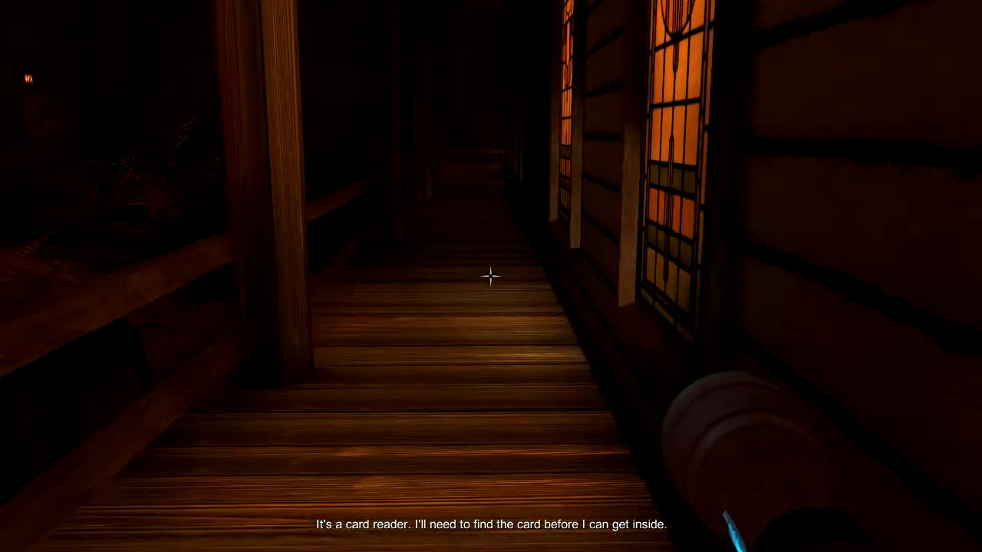
key("w")
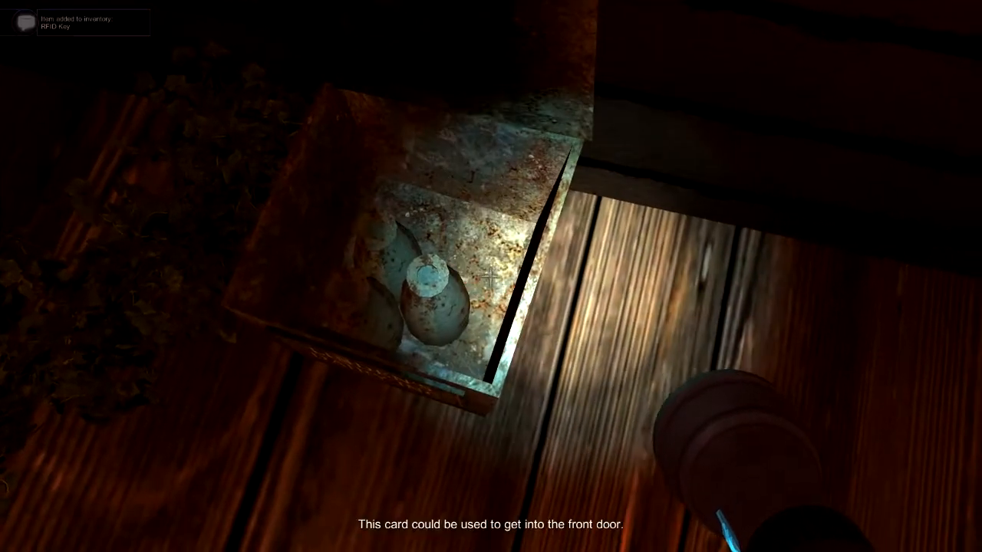
With the RFID Key collected, walk back along the walkway to the front door
key("w")
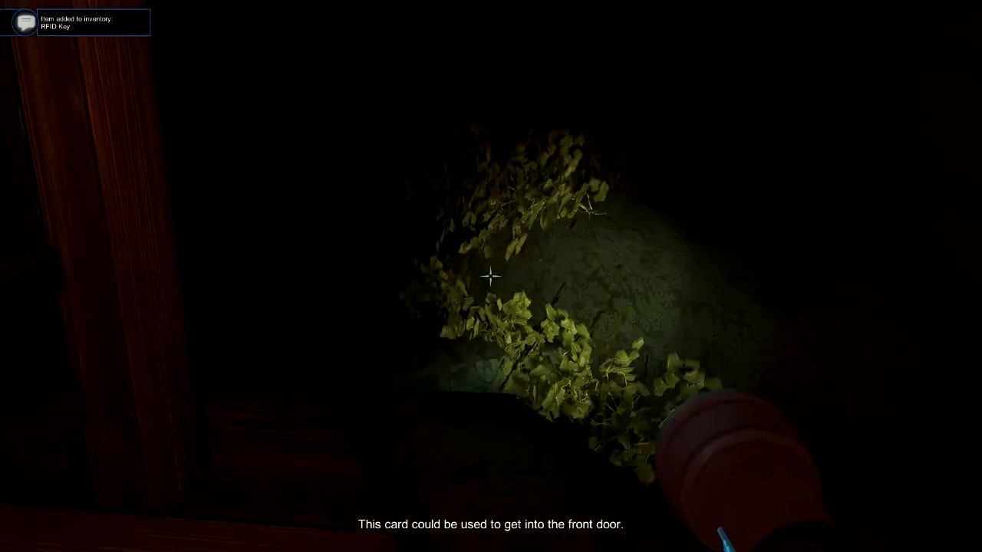
key("w")
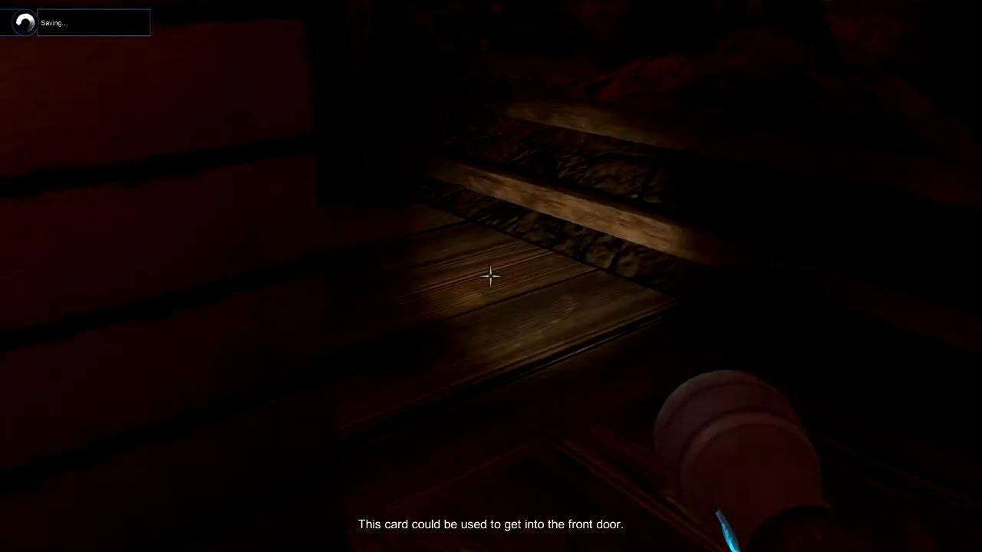
key("w")
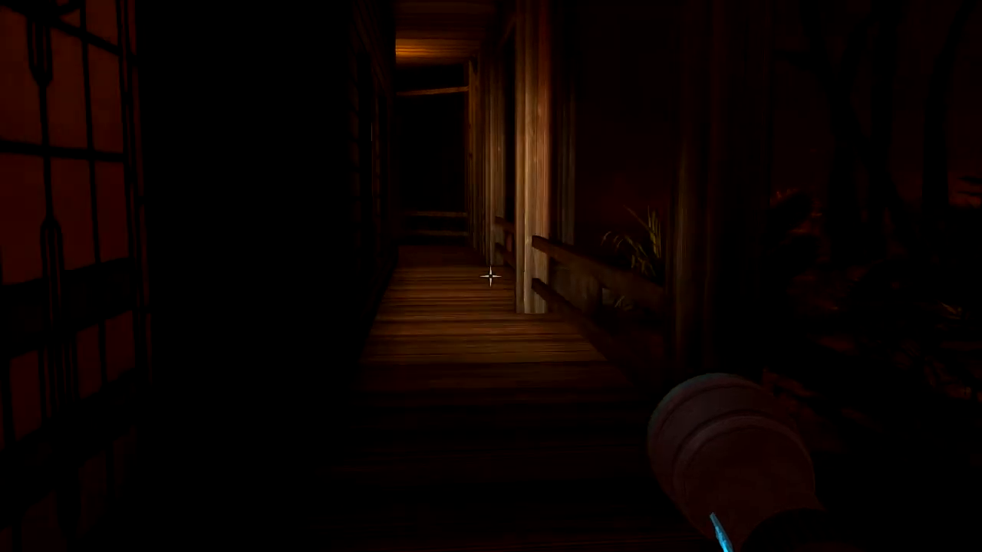
key("w")
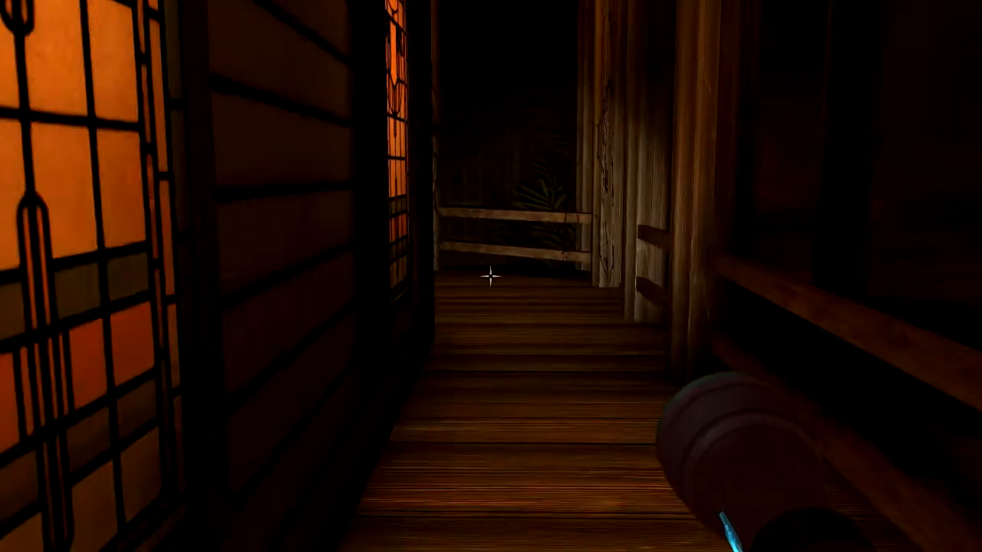
key("w")
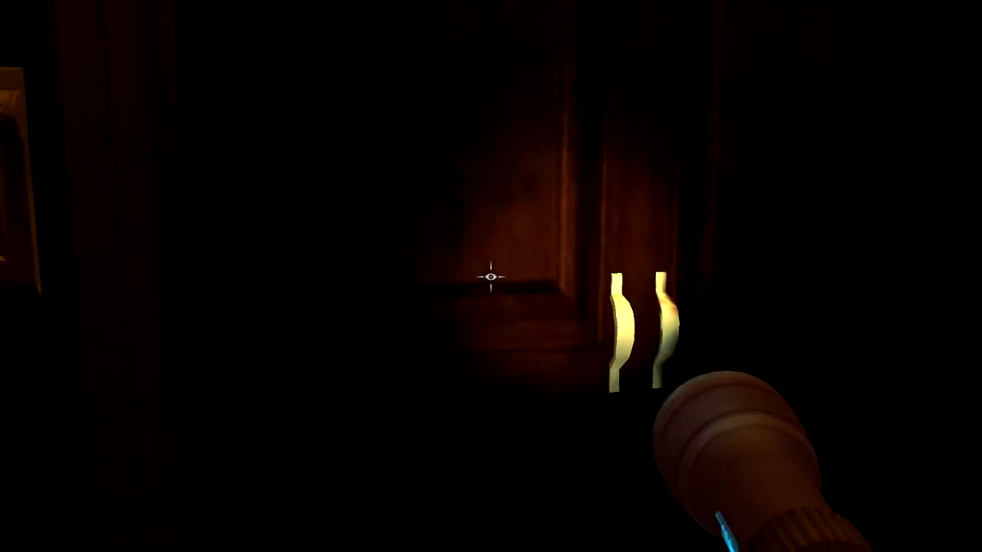
Use the RFID Key from the inventory on the card reader to unlock the front door
right_click(491, 276)
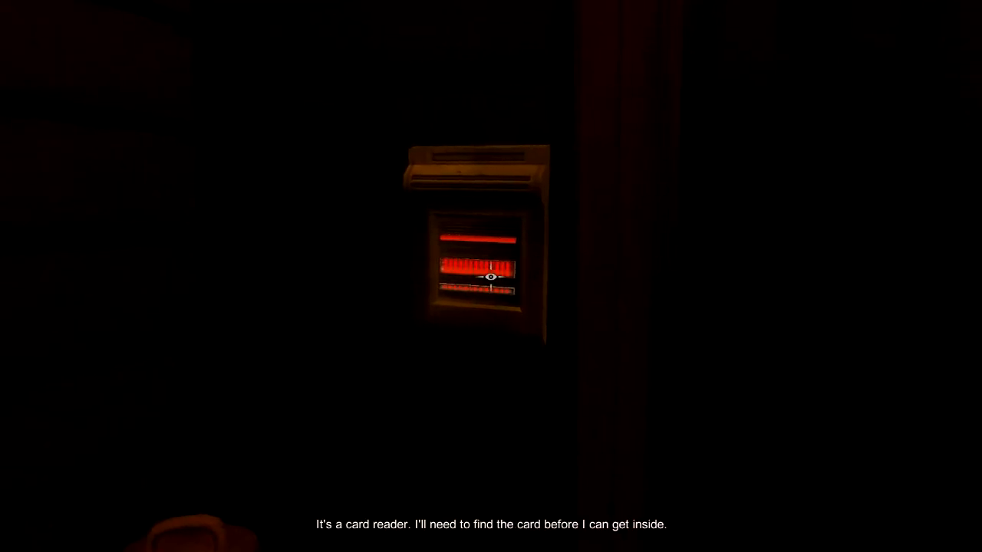
right_click(491, 276)
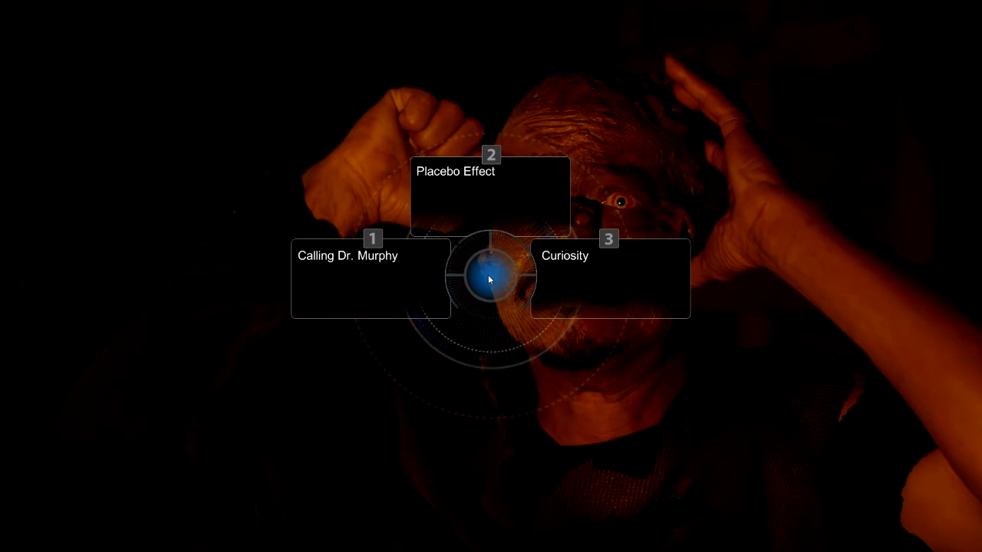
Answer the frantic man with dialogue option 2, "Placebo Effect"
left_click(483, 203)
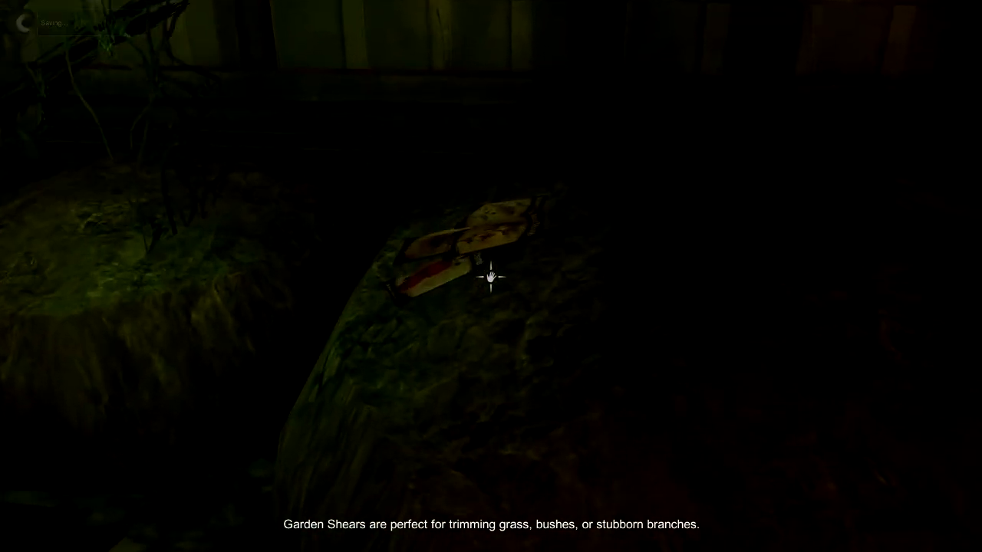
Pick up the Garden Shears from the greenhouse floor
left_click(489, 277)
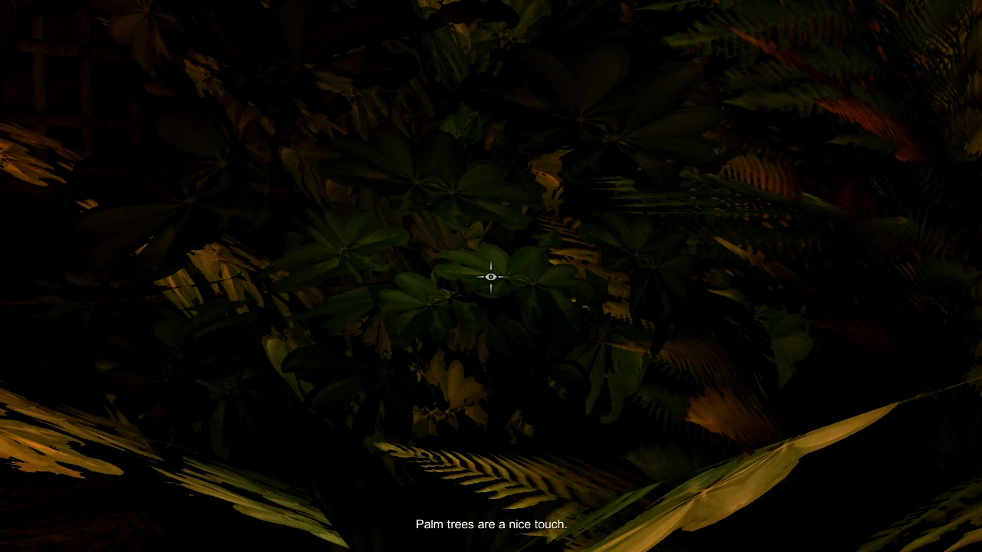
Use the Garden Shears from the inventory on the palm plants
right_click(491, 276)
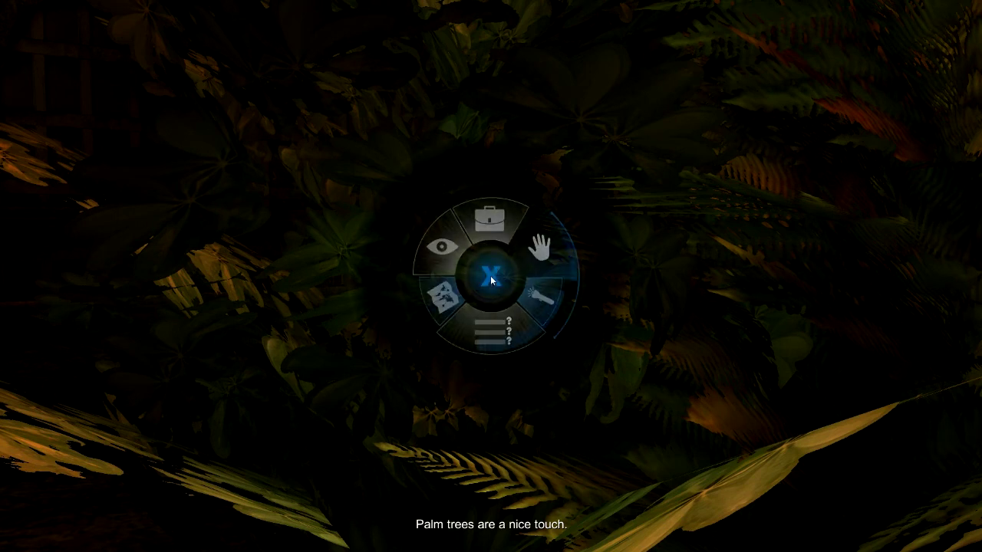
left_click(489, 226)
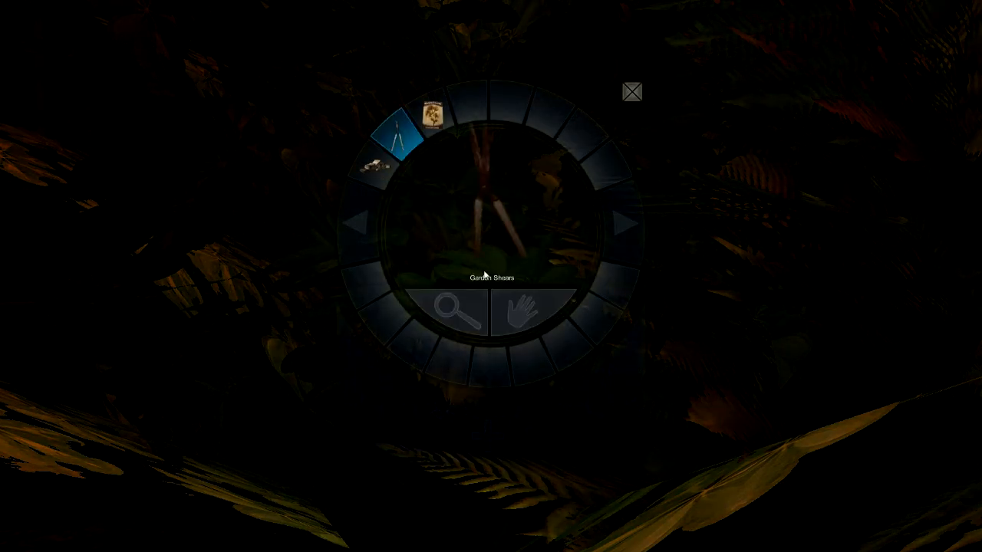
left_click(518, 307)
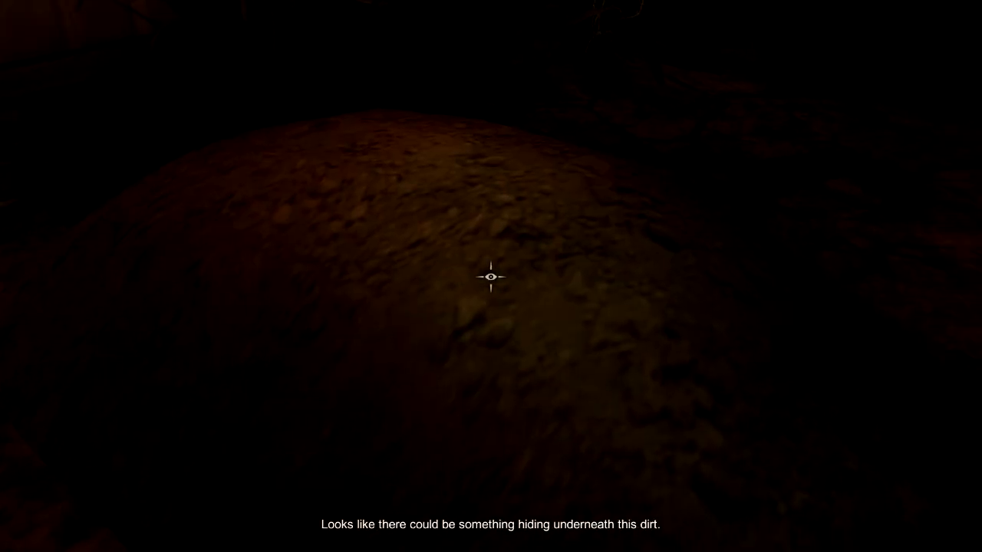
Try an inventory item on the suspicious dirt mound
left_click(490, 276)
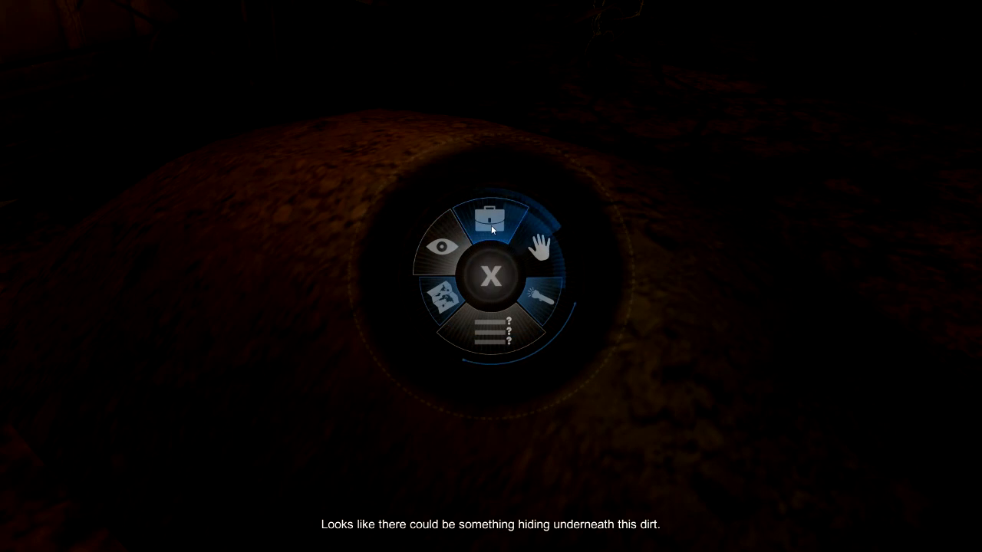